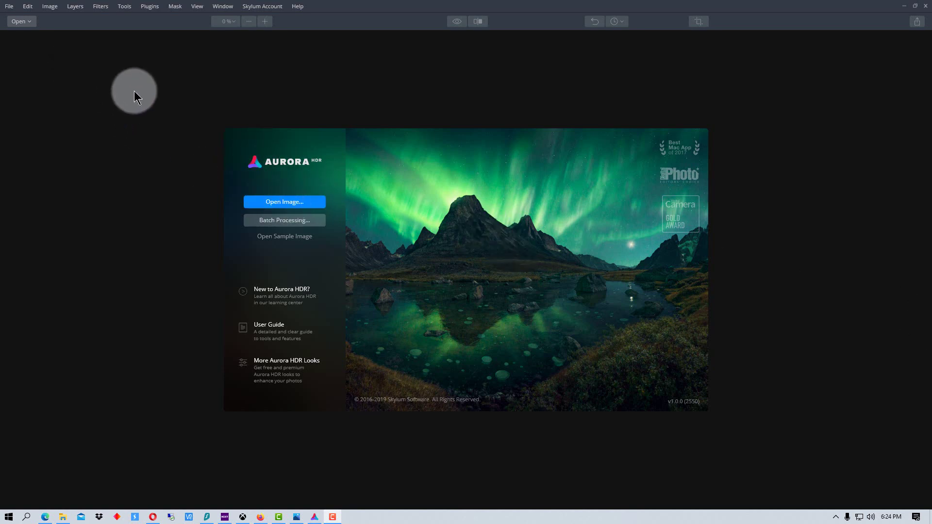
Step: Select the three bracketed exposures _DSC1553, _DSC1554 and _DSC1555.ARW from Demo HDR to open
click(9, 6)
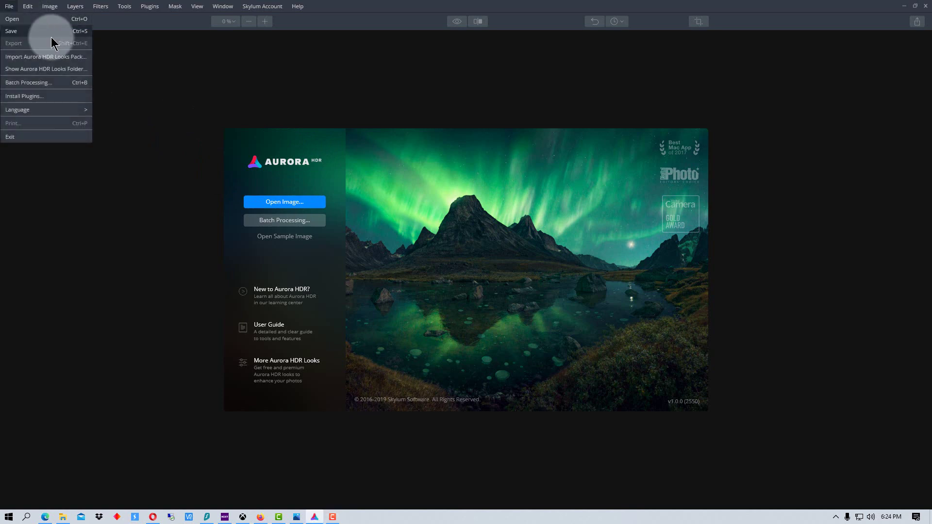
click(261, 202)
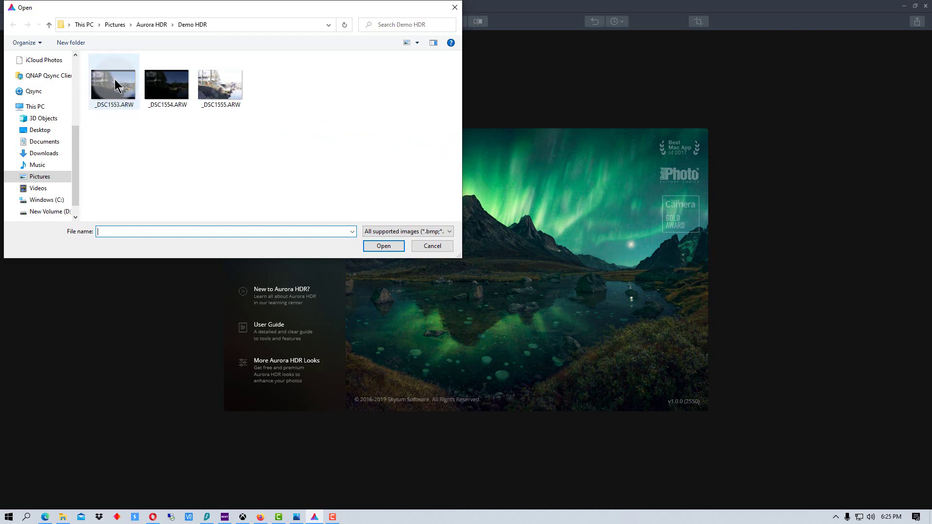
mouse_move(164, 89)
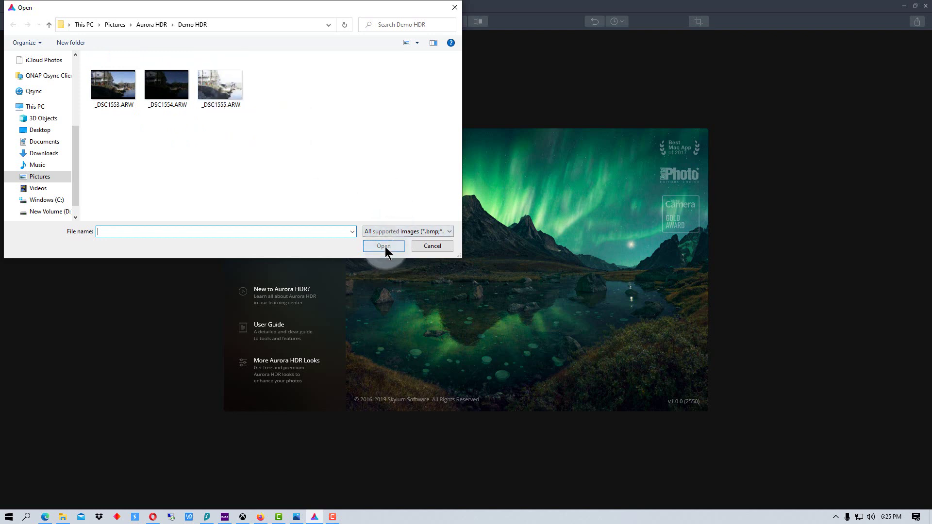
click(111, 90)
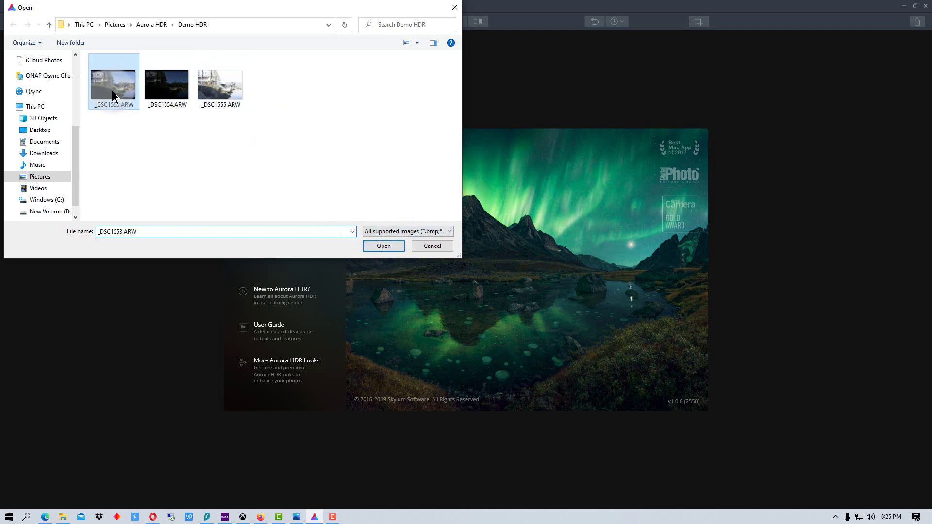
ctrl+click(174, 96)
ctrl+click(235, 94)
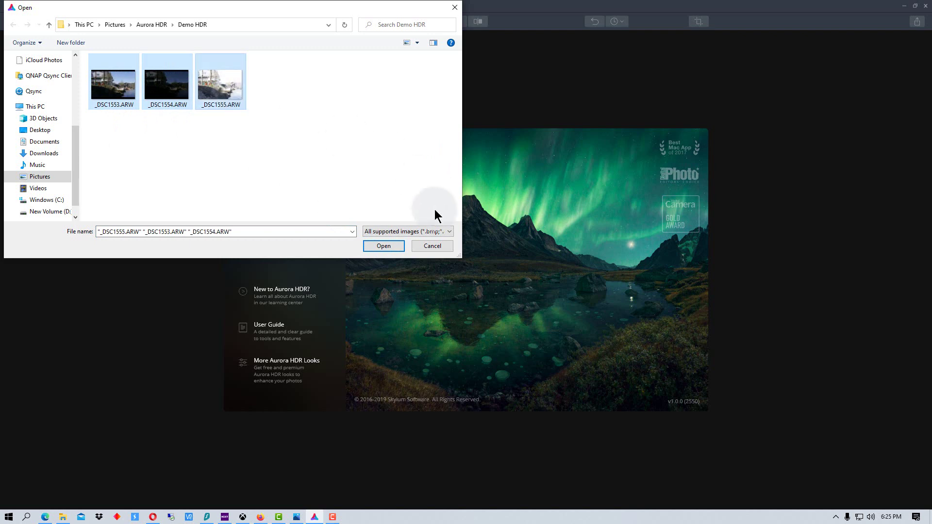
Step: Load the three exposures and enable Auto Alignment and Ghost Reduction for the merge
click(383, 245)
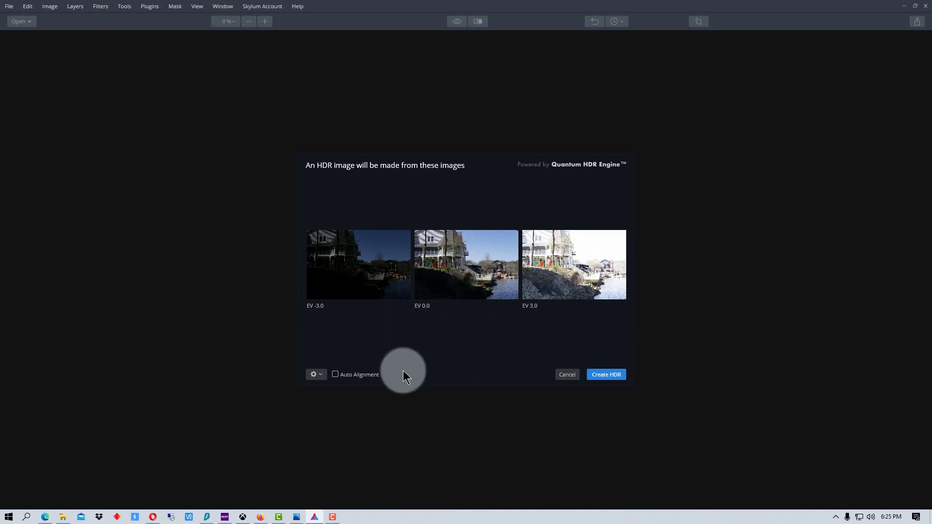
click(342, 374)
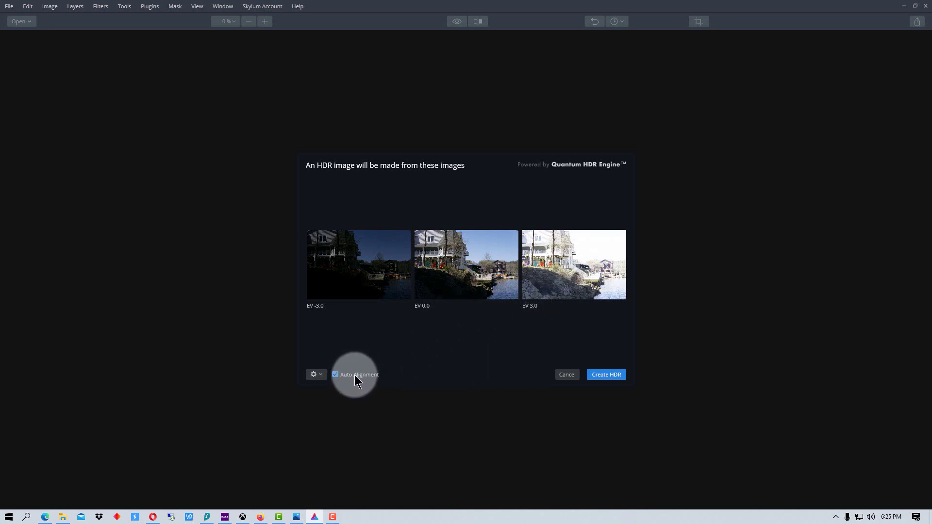
click(314, 374)
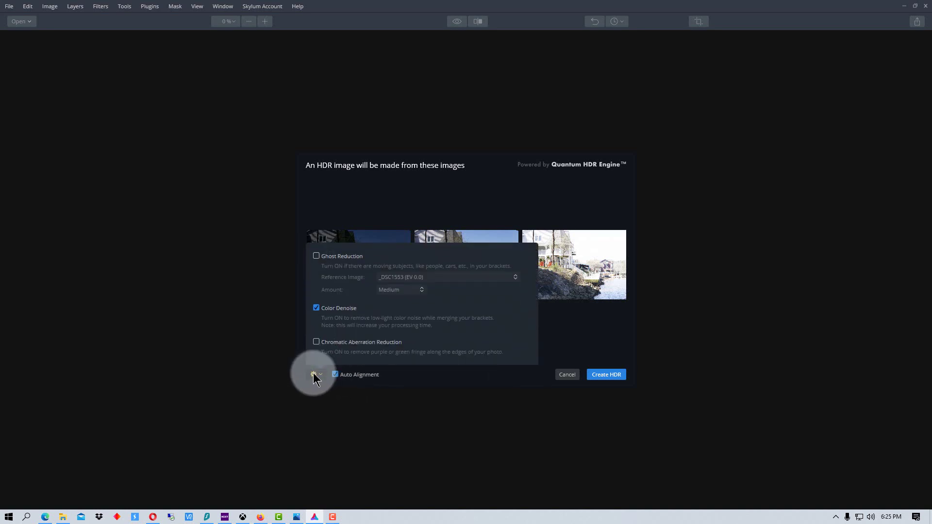
click(317, 256)
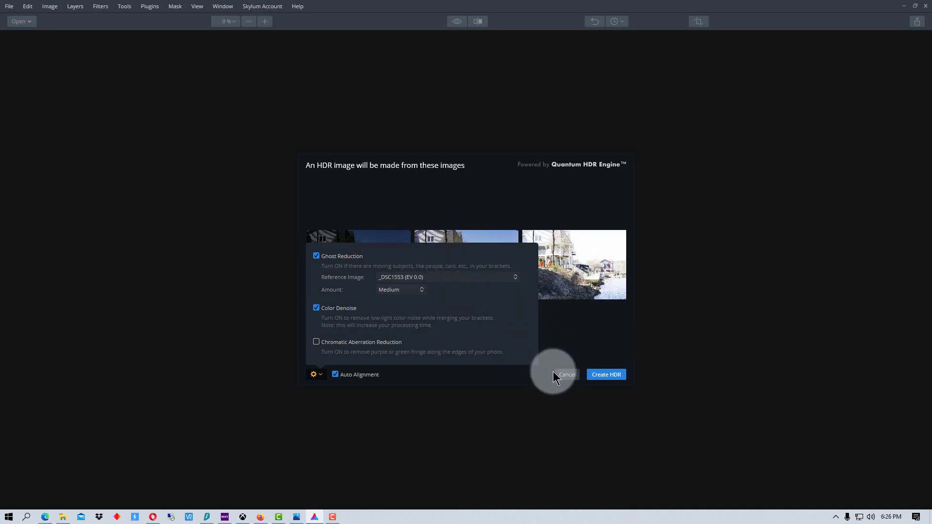
Step: Create the merged 32-bit HDR image and bring up the File menu to save it
click(491, 380)
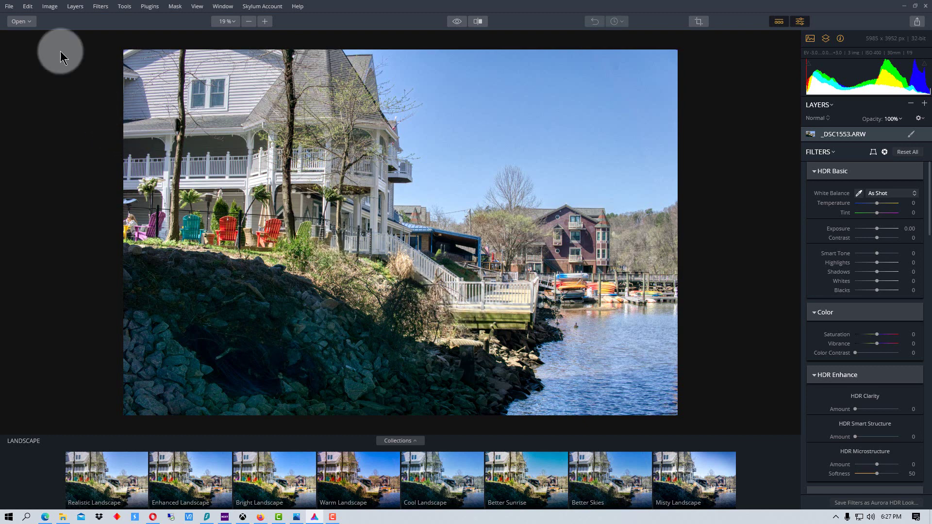
click(7, 6)
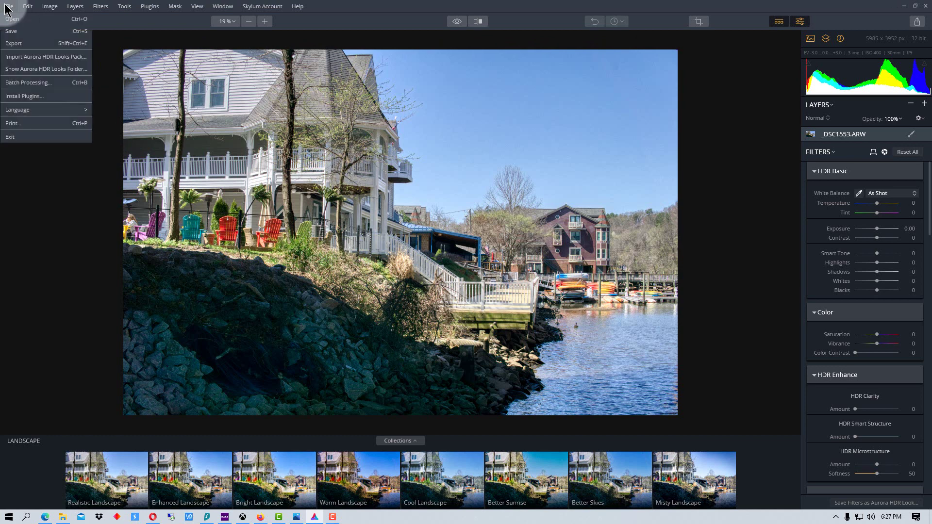
Step: Begin saving the merged image as _DSC1553.auh, then dismiss the save dialog
click(25, 31)
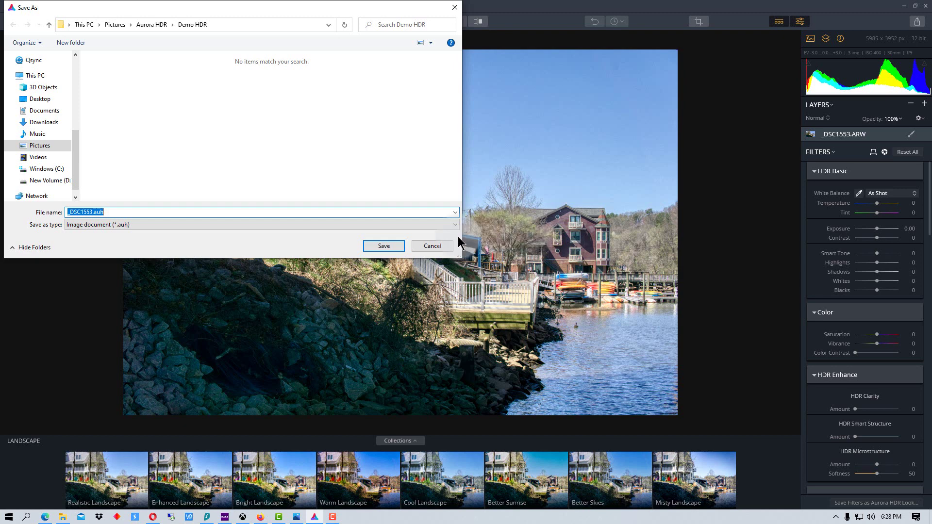
click(438, 247)
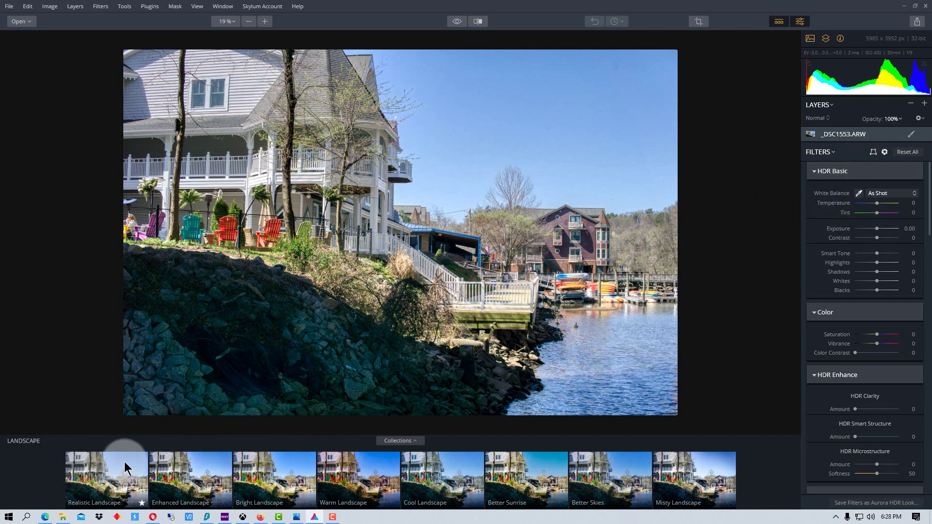
Step: Try the Enhanced, Bright and Warm Landscape looks, settling on Cool Landscape at 100
click(403, 442)
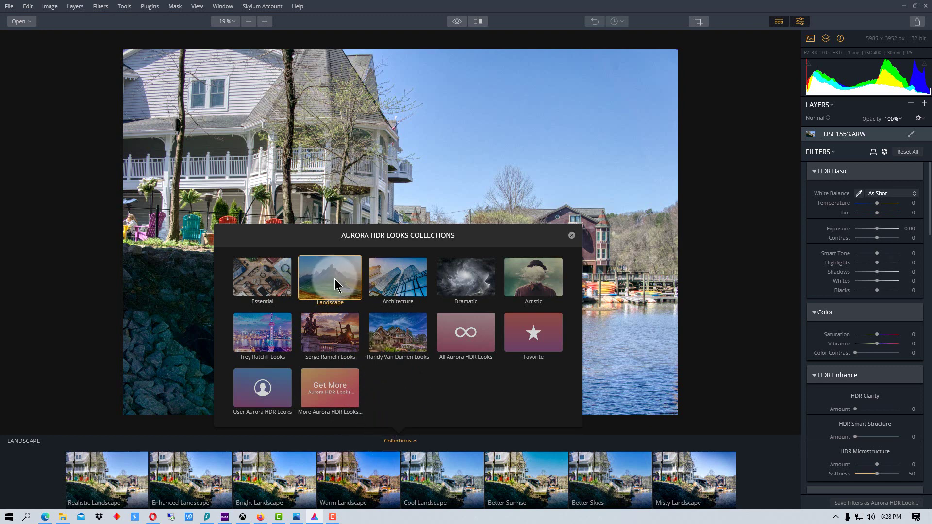
click(368, 443)
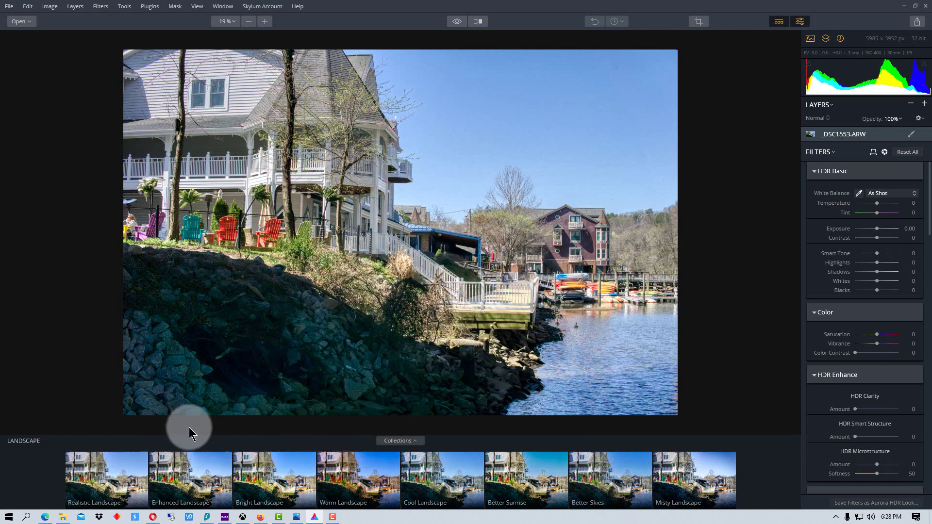
click(201, 483)
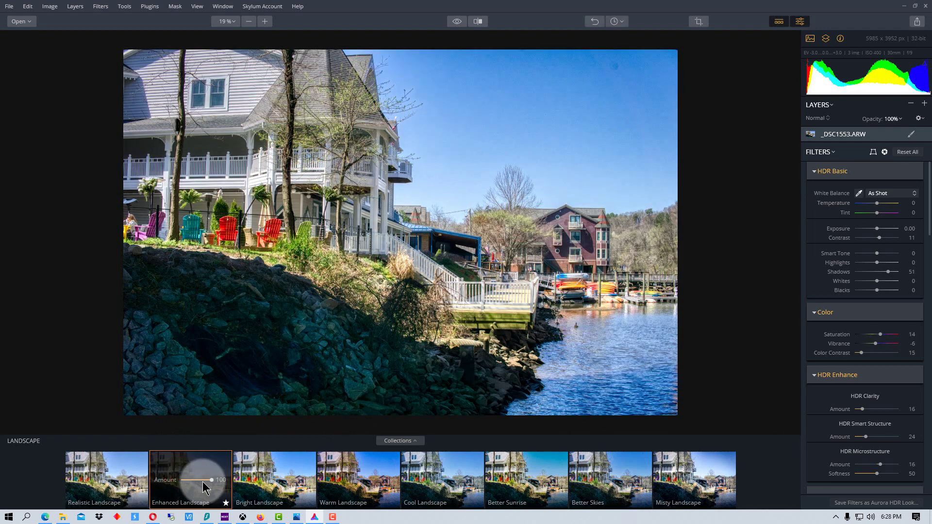
click(274, 483)
click(359, 481)
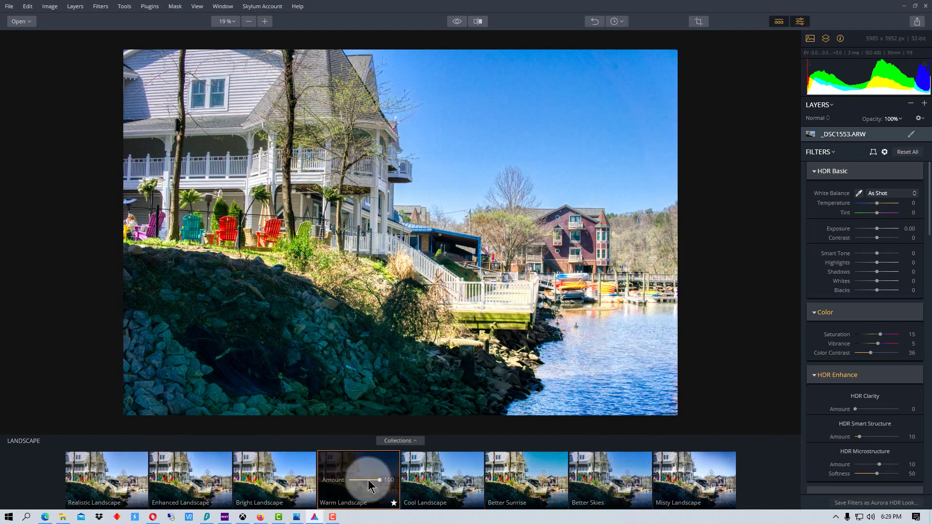
click(422, 481)
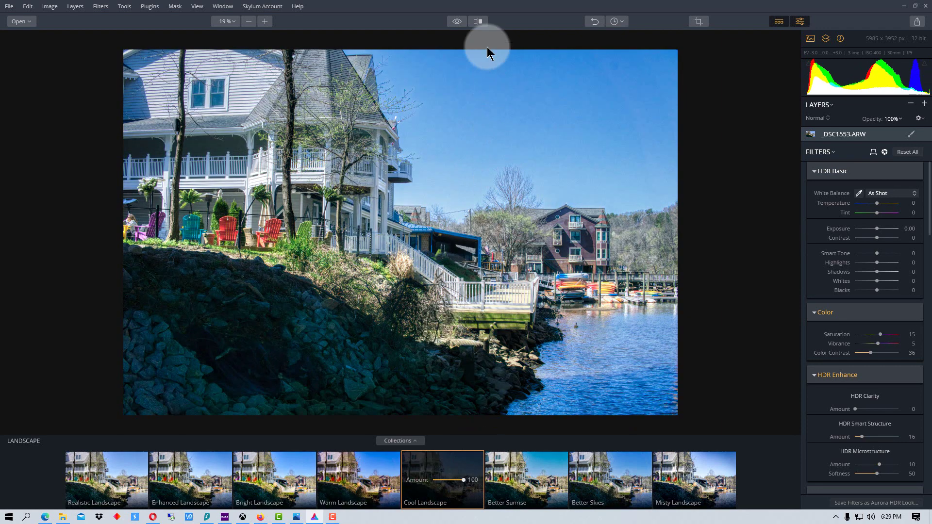
Step: Toggle the original view, then compare the Cool Landscape edit in a Before/After split
click(456, 21)
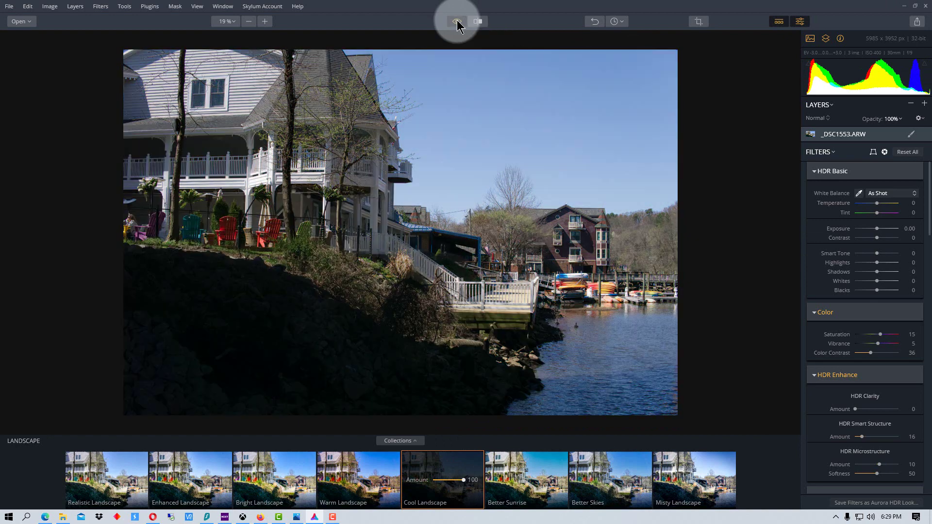
click(457, 21)
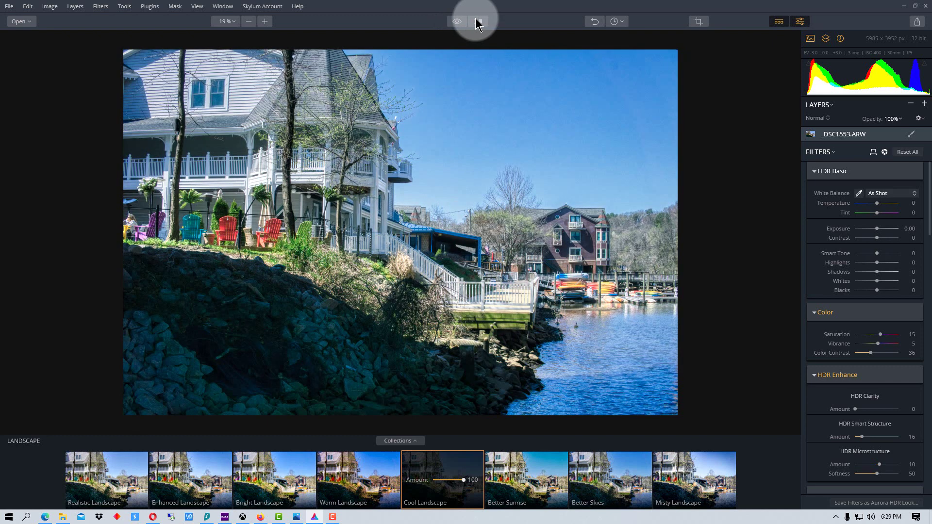
click(478, 21)
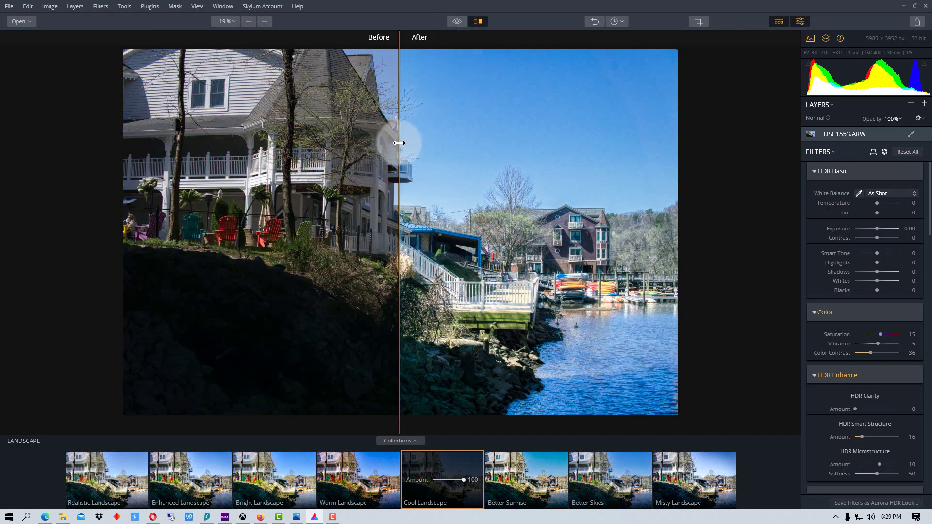
mouse_move(396, 141)
mouse_down()
mouse_move(494, 139)
mouse_move(338, 143)
mouse_move(391, 147)
mouse_up()
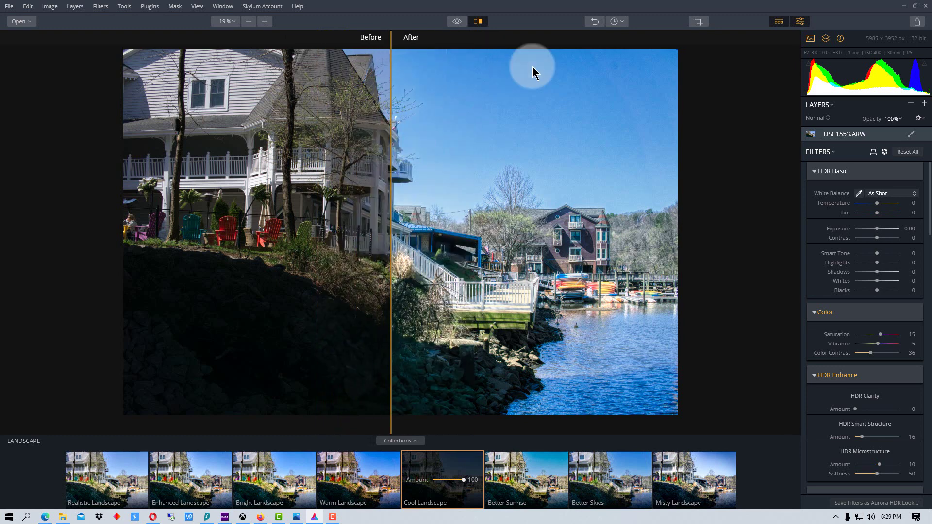
Step: Leave split view, undo the Cool Landscape look twice, and check the History list
click(478, 21)
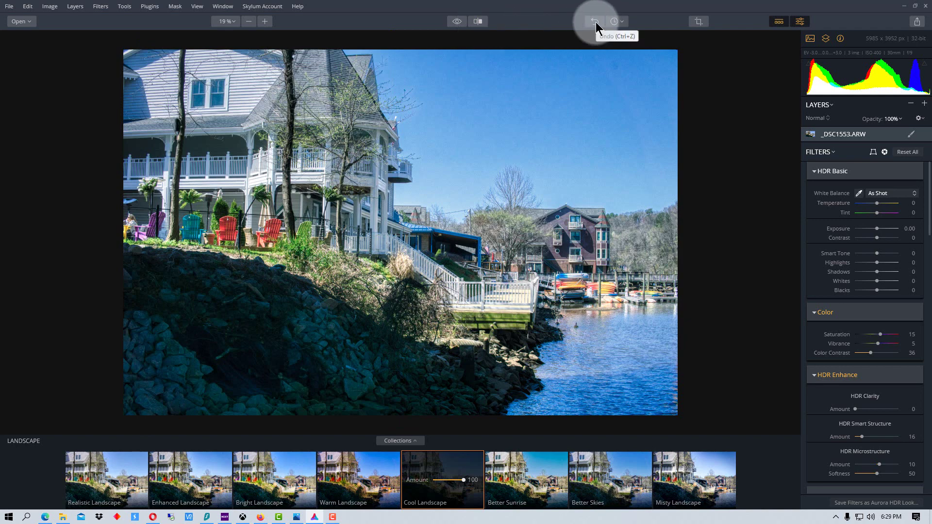
click(595, 22)
click(595, 22)
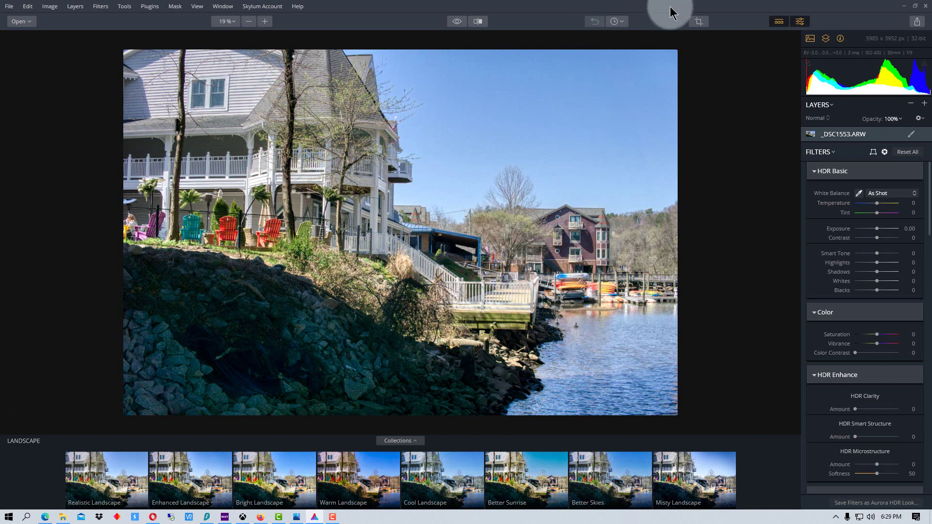
click(624, 23)
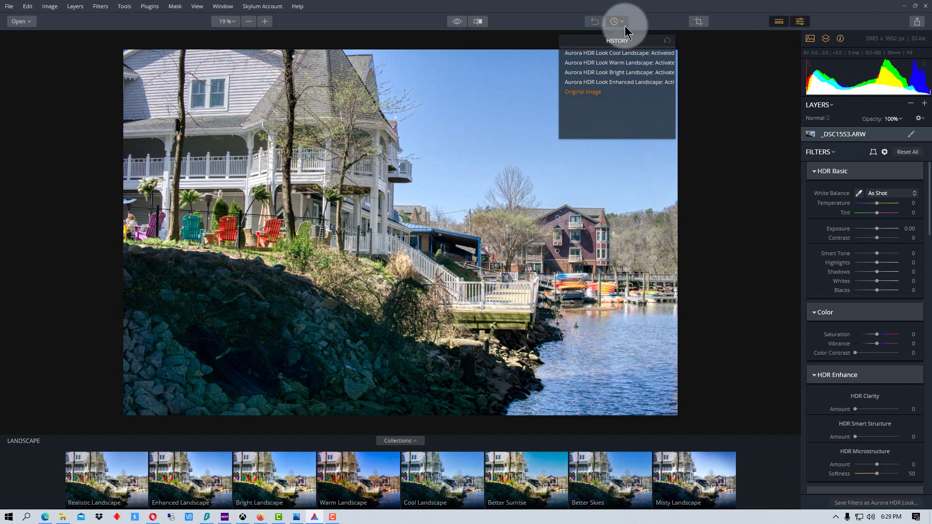
click(540, 34)
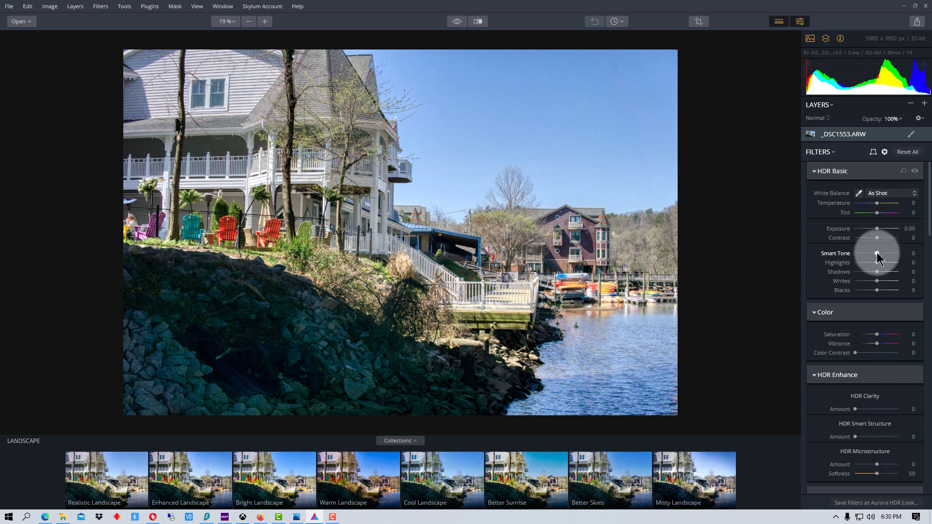
mouse_move(877, 252)
mouse_down()
mouse_move(887, 252)
mouse_move(858, 251)
mouse_move(876, 252)
mouse_up()
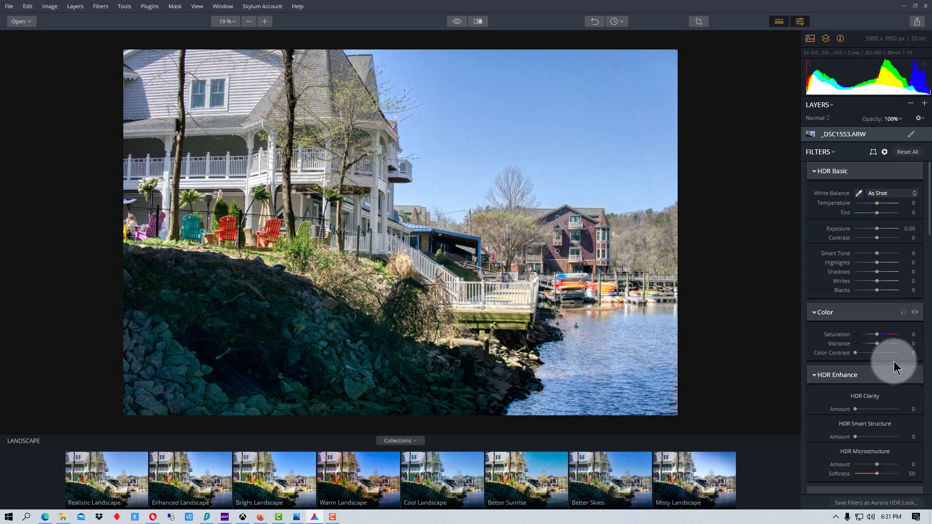
scroll(878, 342, down, 1)
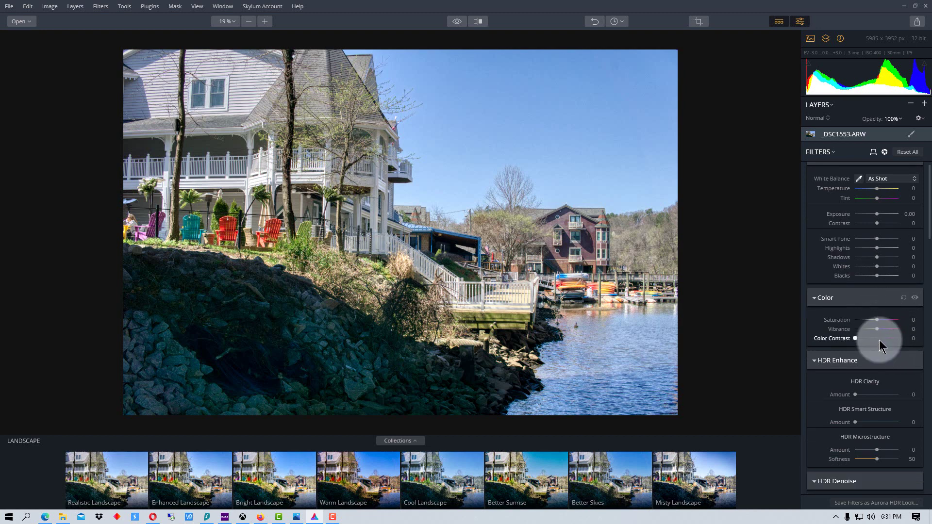
scroll(900, 388, down, 2)
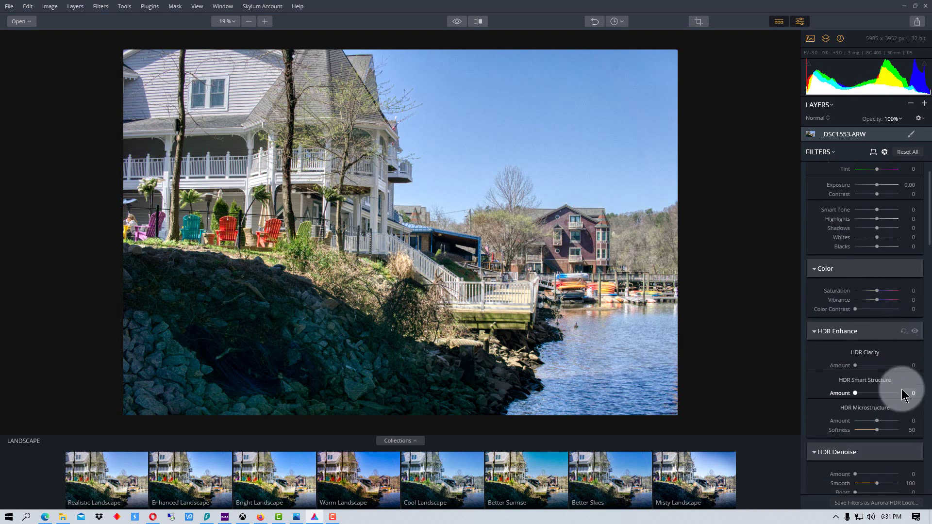
scroll(904, 393, down, 10)
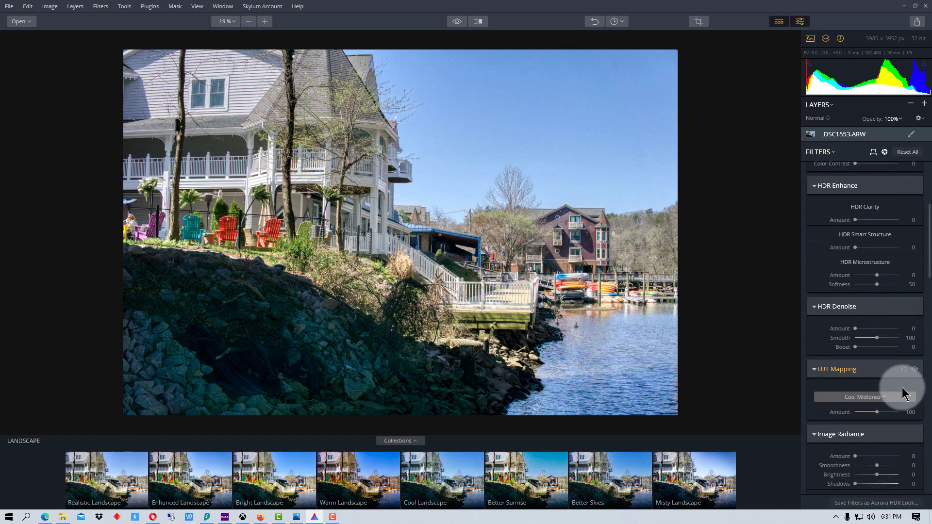
scroll(904, 393, down, 2)
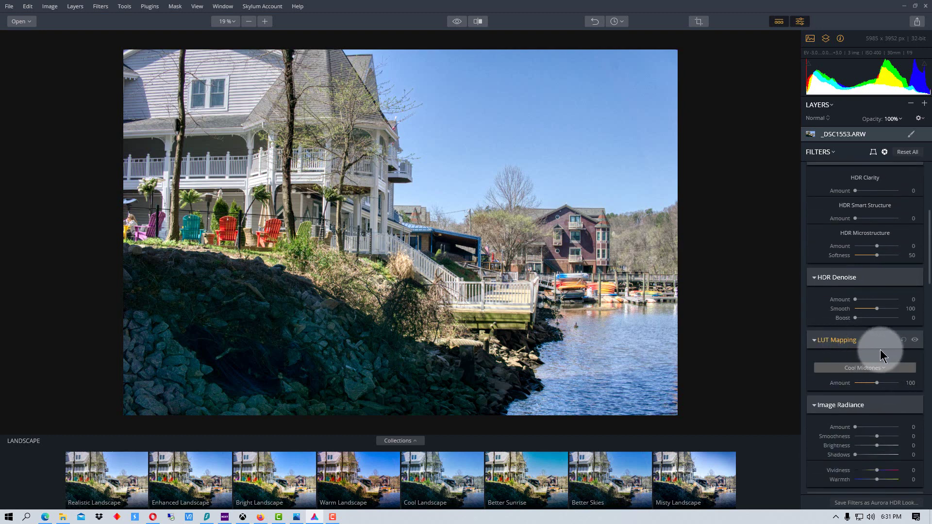
scroll(892, 342, down, 3)
scroll(892, 342, up, 15)
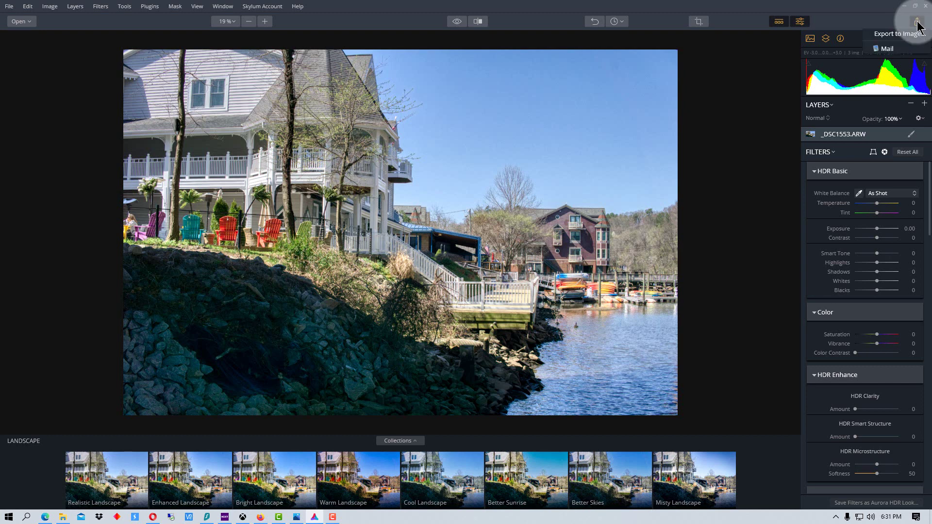
Step: Set up Export to Image with JPEG format at quality 100
click(916, 23)
click(902, 34)
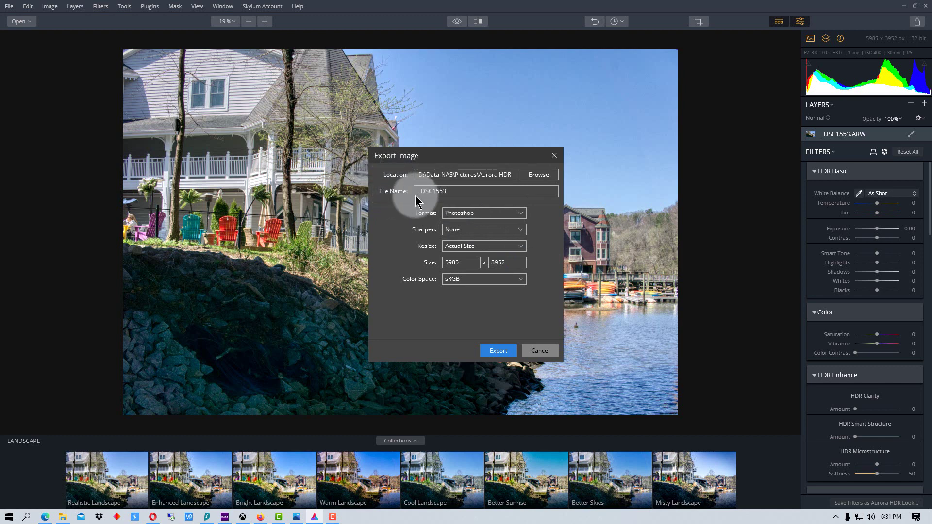
click(520, 215)
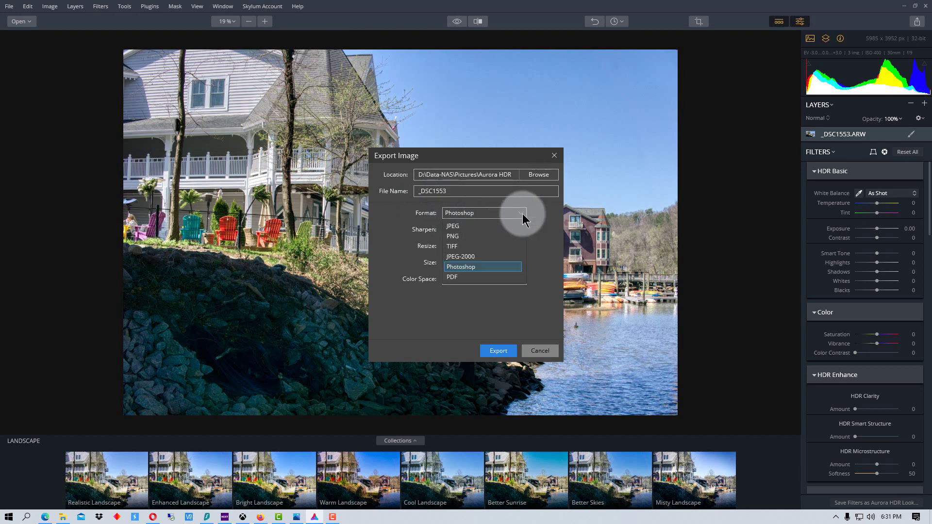
click(479, 224)
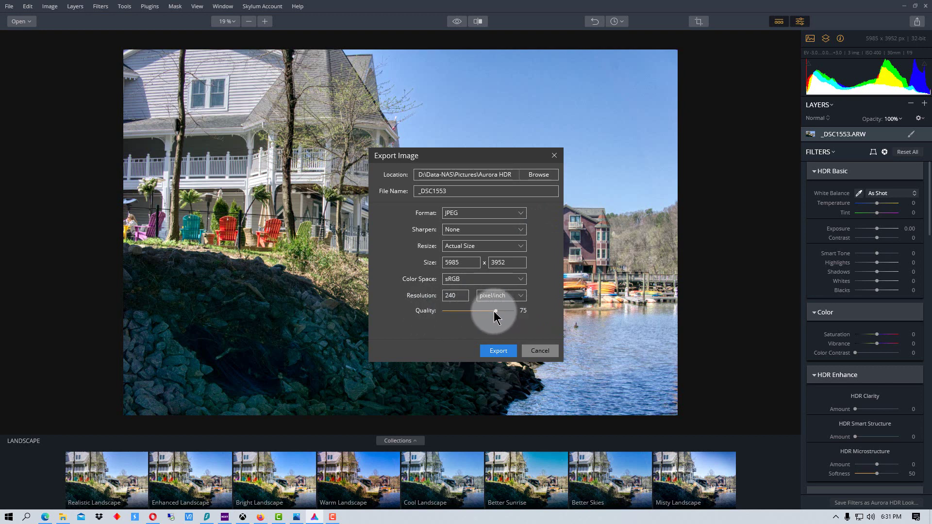
drag(496, 311, 580, 289)
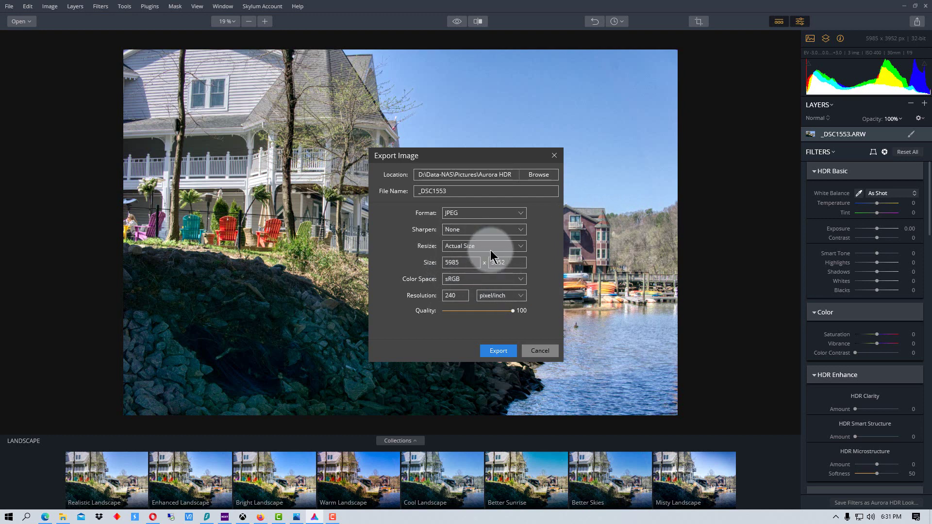
Step: Export the lakeside house photo as a JPEG at quality 100, 5985 x 3952
click(498, 351)
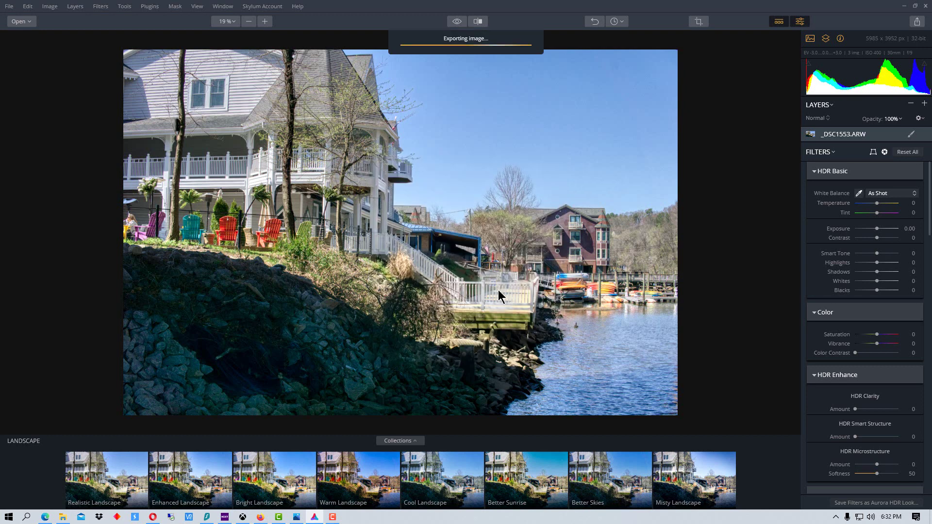